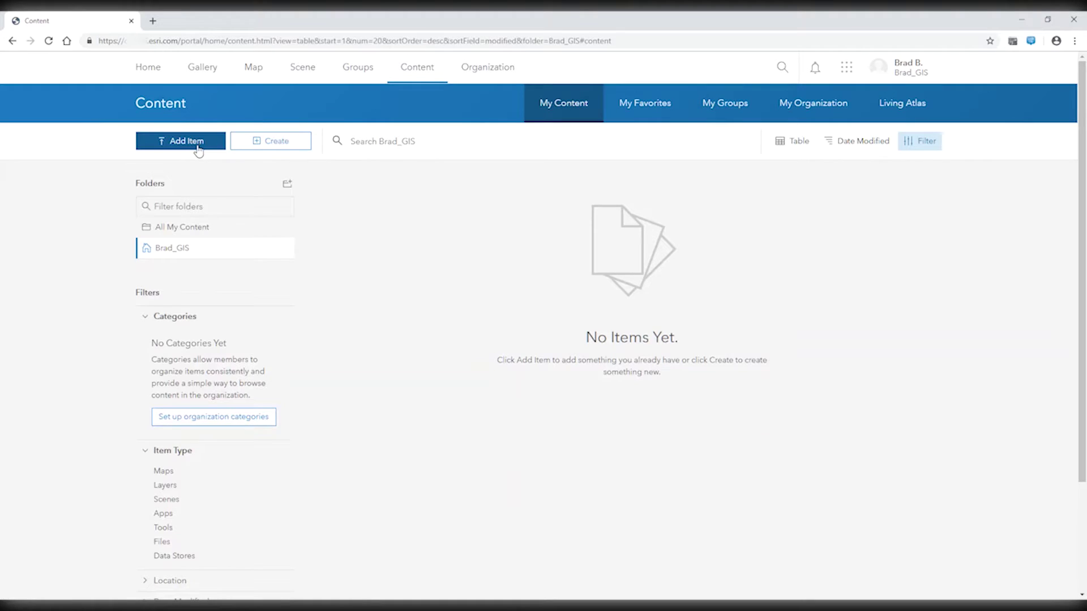
# - Add a Database data store titled and tagged ParcelData from SQLServer2016_ParcelData.sde, registered with the hosting server
pyautogui.click(197, 150)
pyautogui.click(194, 225)
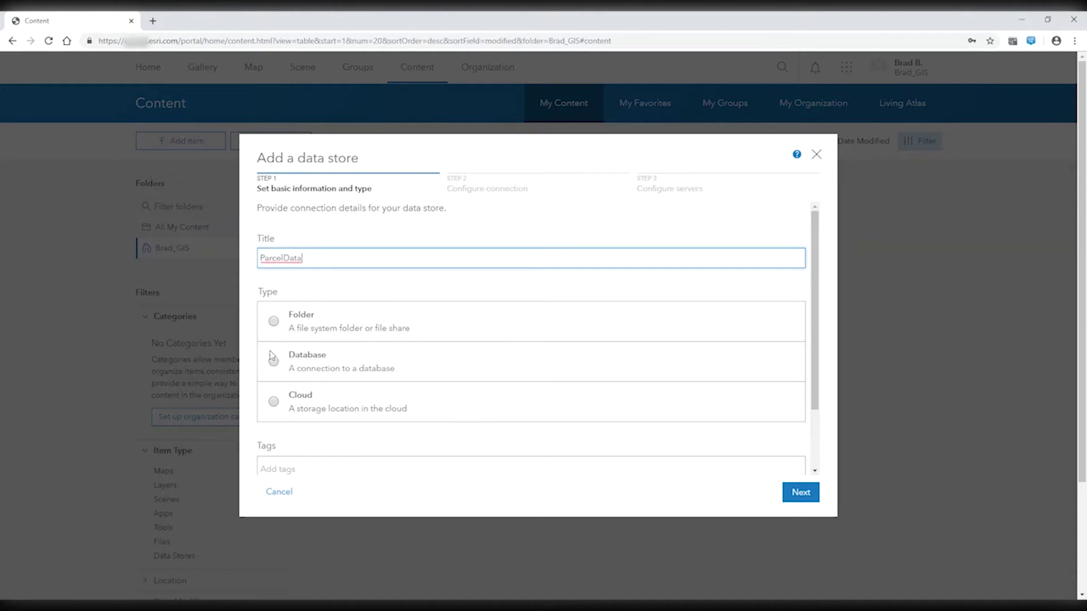
pyautogui.click(273, 362)
pyautogui.click(320, 471)
pyautogui.write('ParcelData')
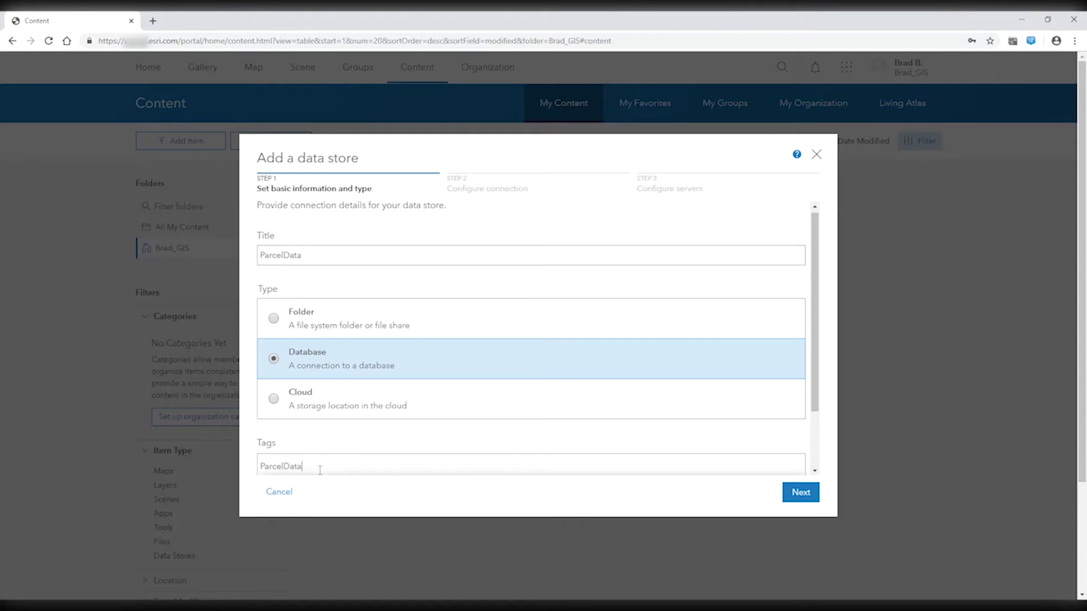
pyautogui.click(807, 493)
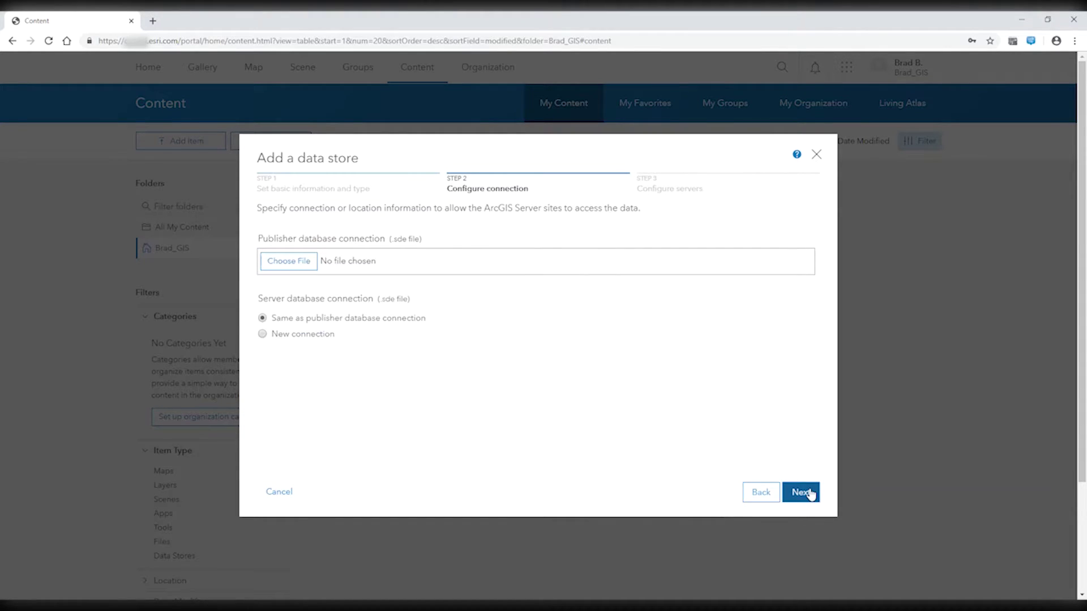
pyautogui.click(288, 262)
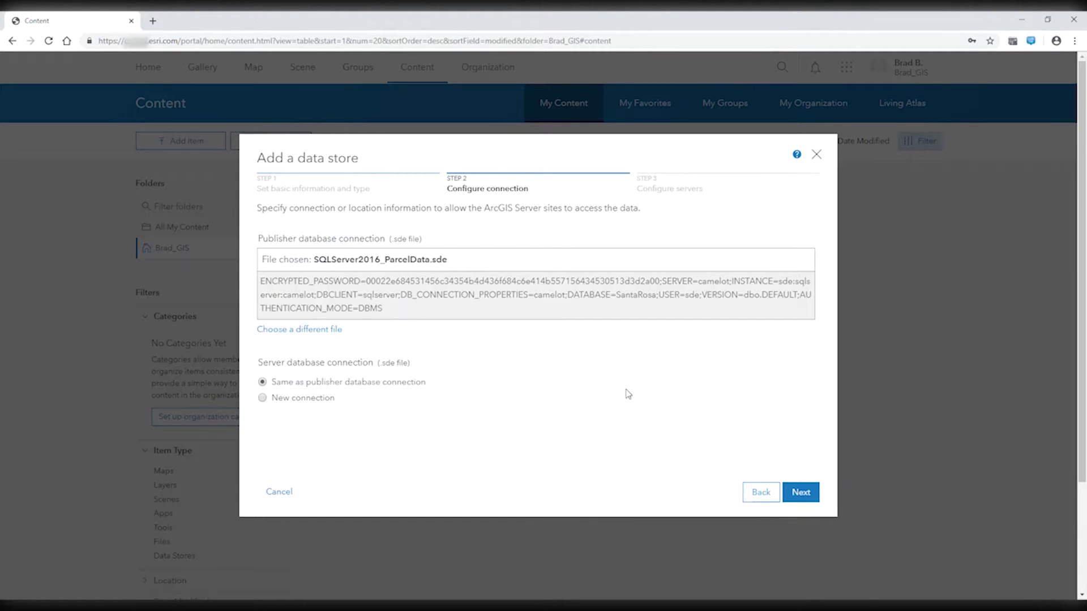
pyautogui.click(815, 493)
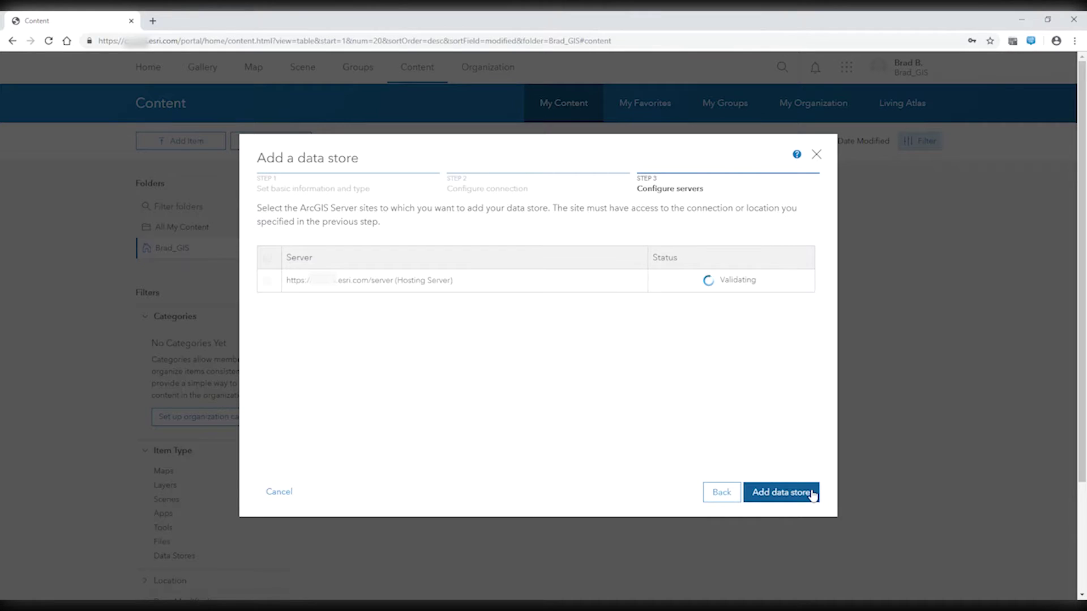
pyautogui.click(810, 494)
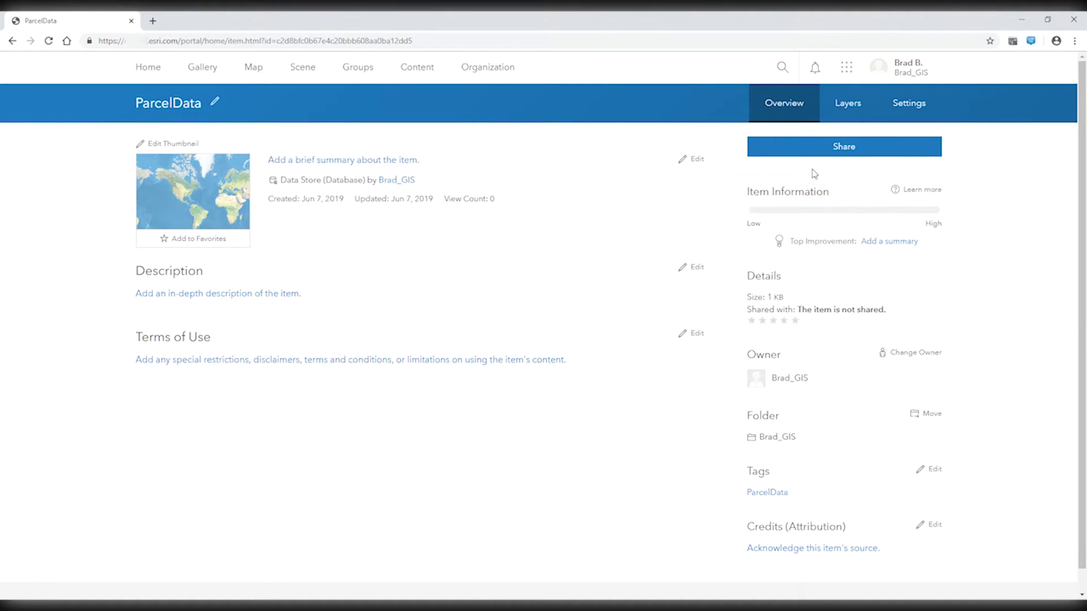
# - Create layers from the data store into a new ParcelData folder and start publishing them
pyautogui.click(847, 104)
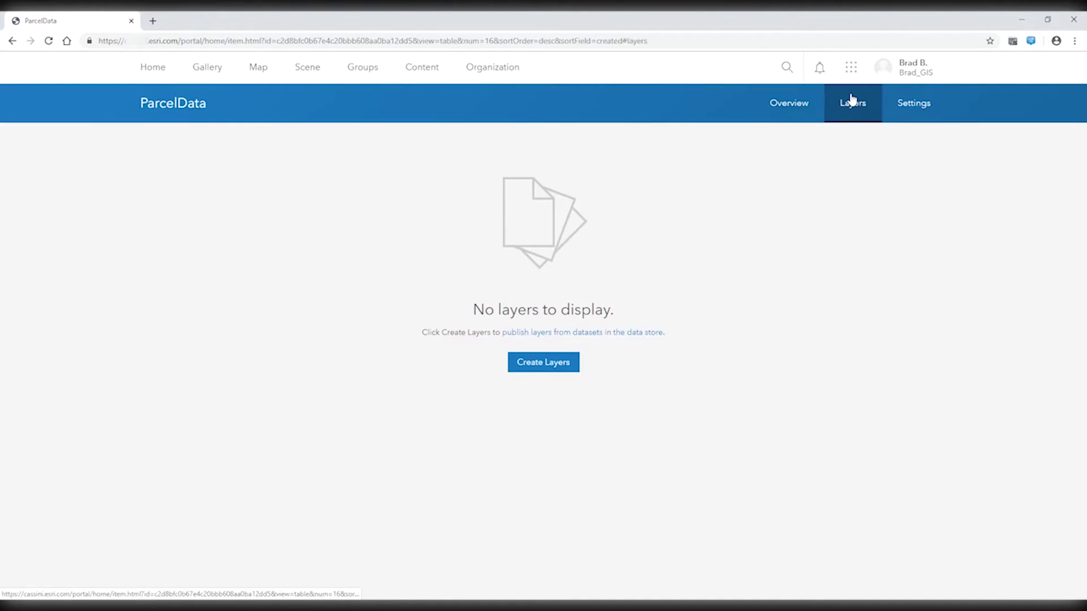
pyautogui.click(560, 368)
pyautogui.click(756, 302)
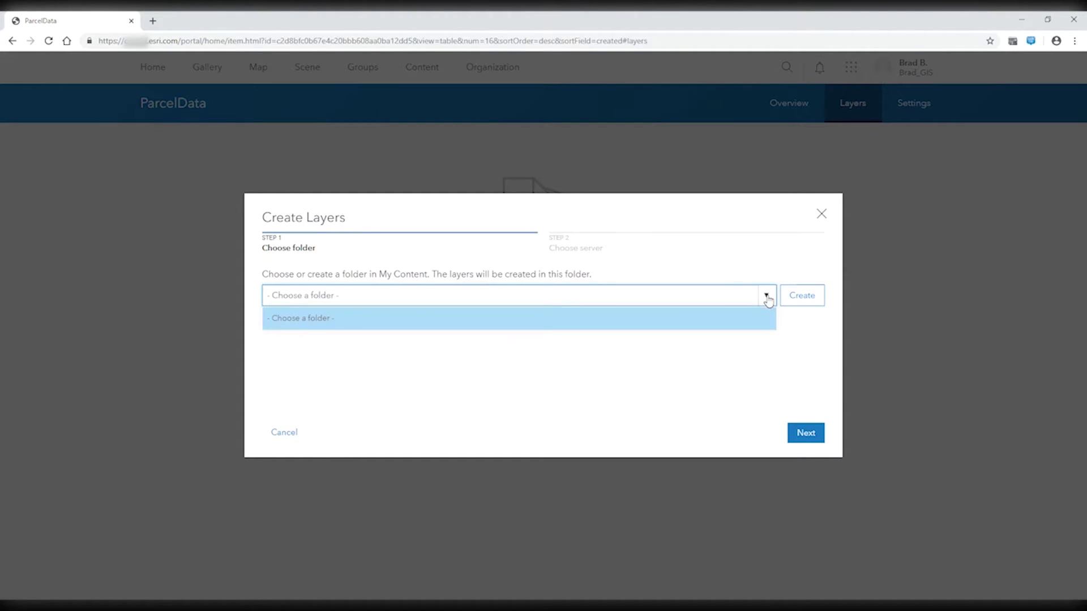
pyautogui.click(802, 295)
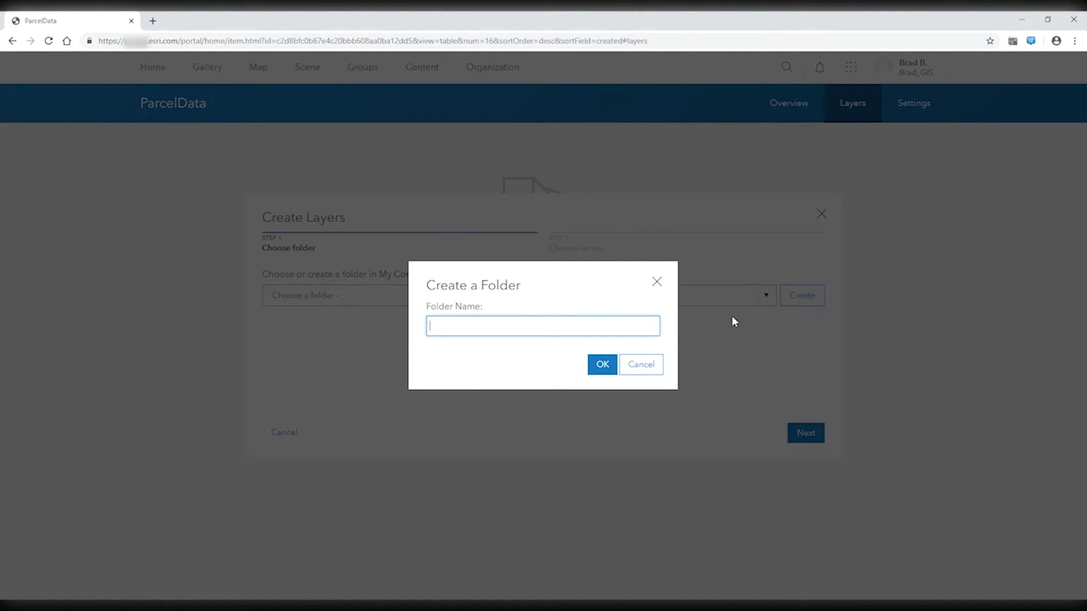
pyautogui.write('ParcelData')
pyautogui.press('Return')
pyautogui.click(810, 434)
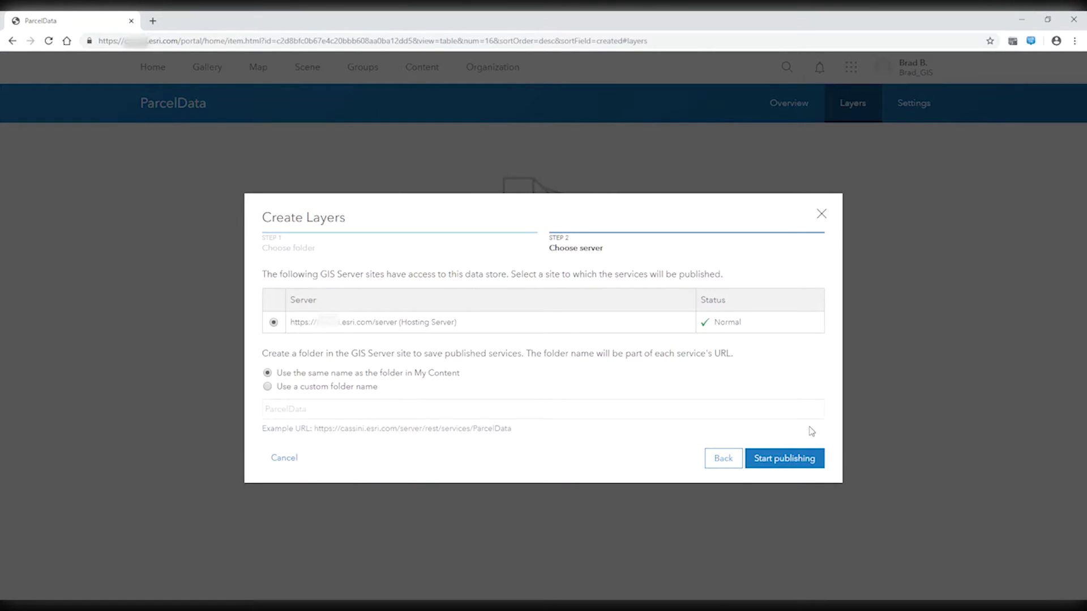
pyautogui.click(804, 453)
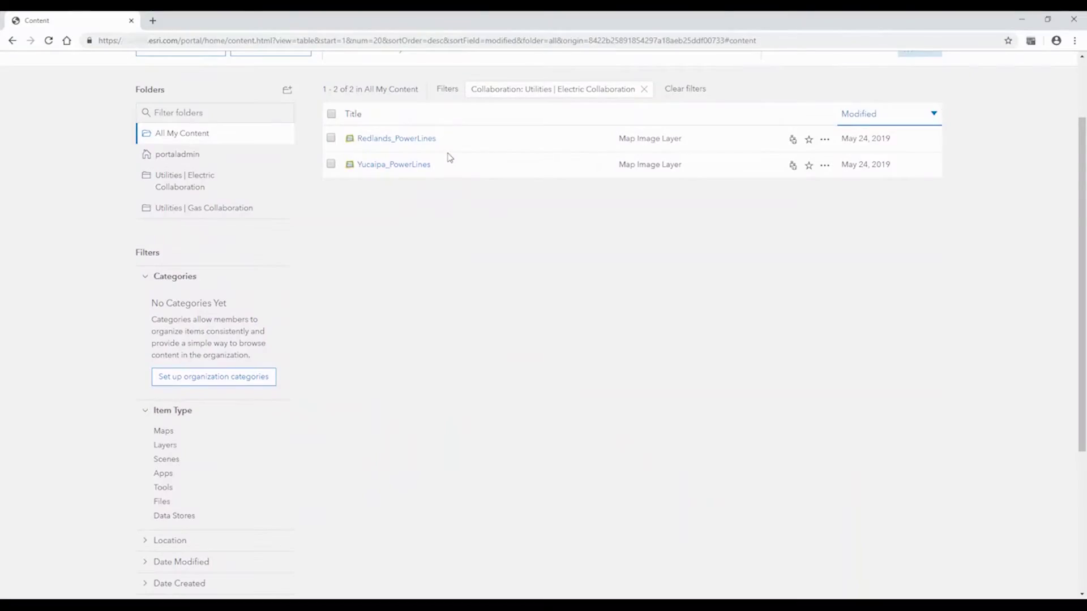
# - Filter the collaboration content by the location Redlands, CA, USA
pyautogui.click(178, 544)
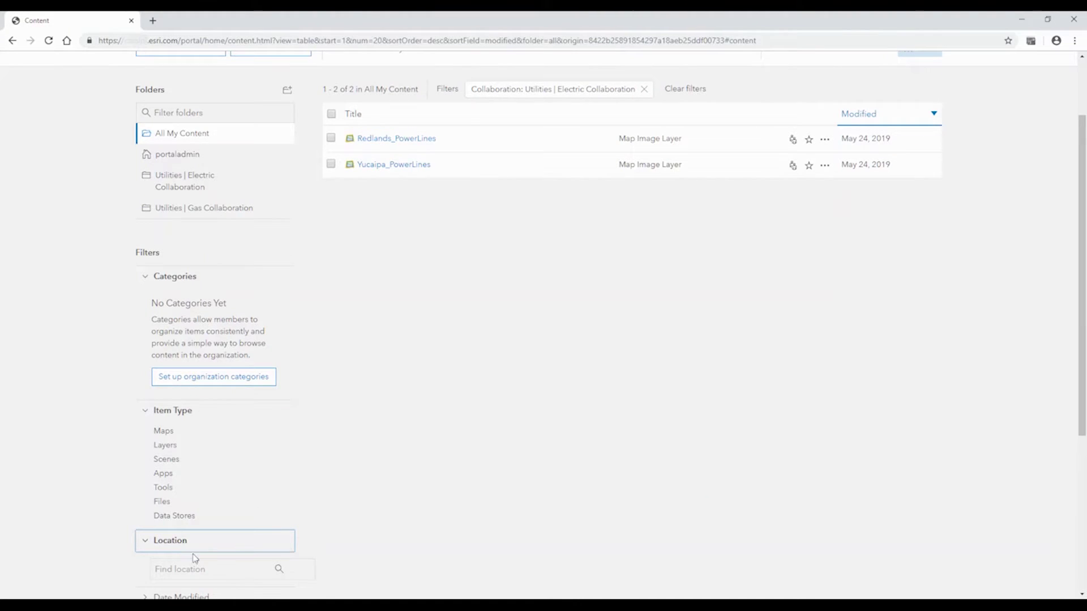
pyautogui.click(205, 569)
pyautogui.write('redlands')
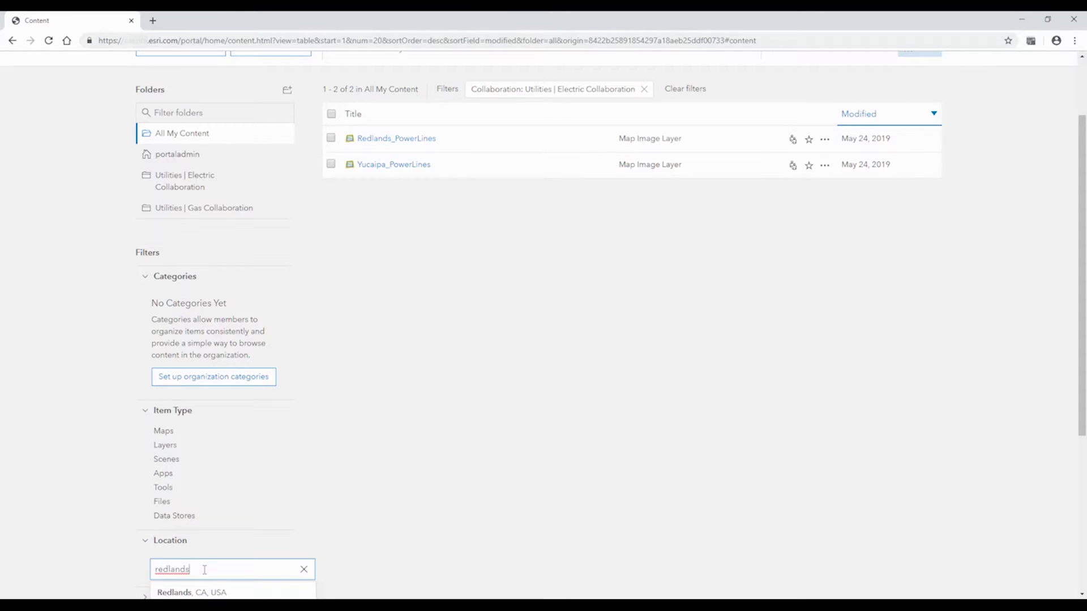
pyautogui.press('Down')
pyautogui.press('Return')
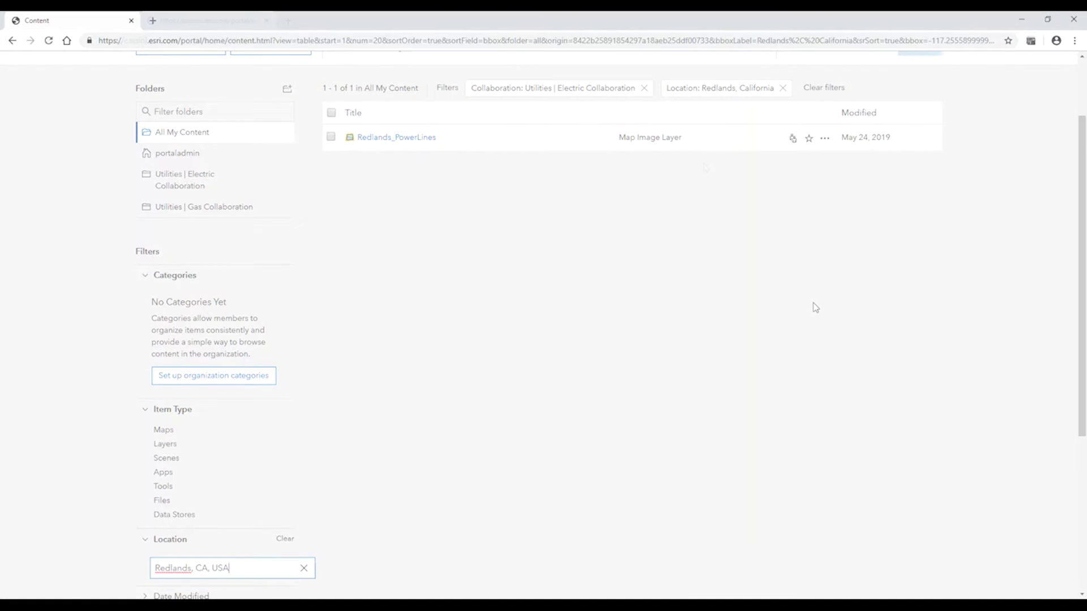
pyautogui.scroll(2, 813, 306)
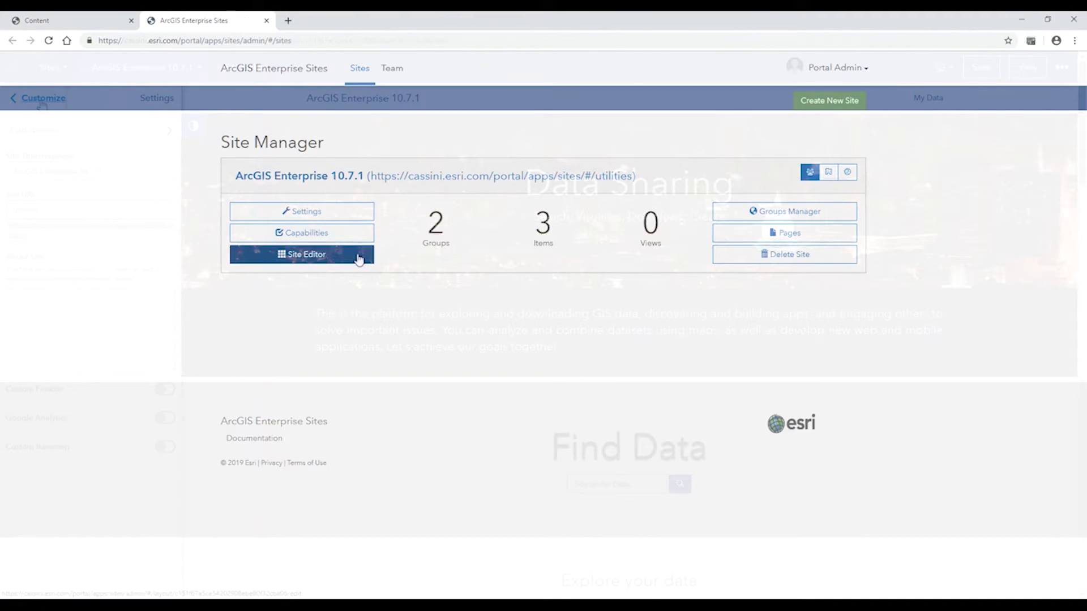
# - Open the Data Sharing site in the site editor from Site Manager
pyautogui.click(358, 254)
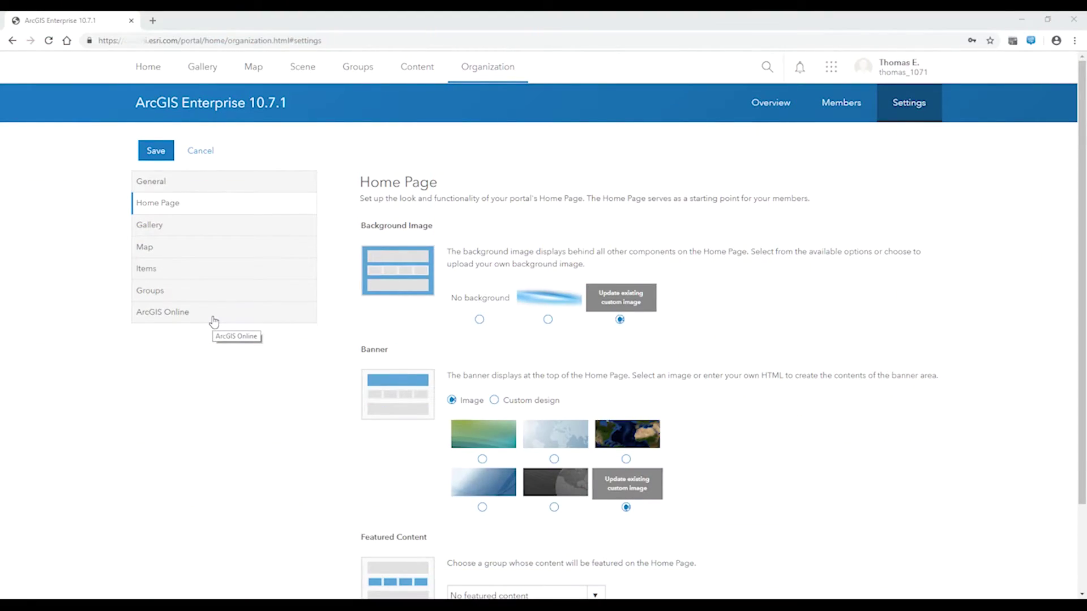
# - Reload the ArcGIS Online organization settings and dismiss the USA National Parks layer error
pyautogui.click(213, 320)
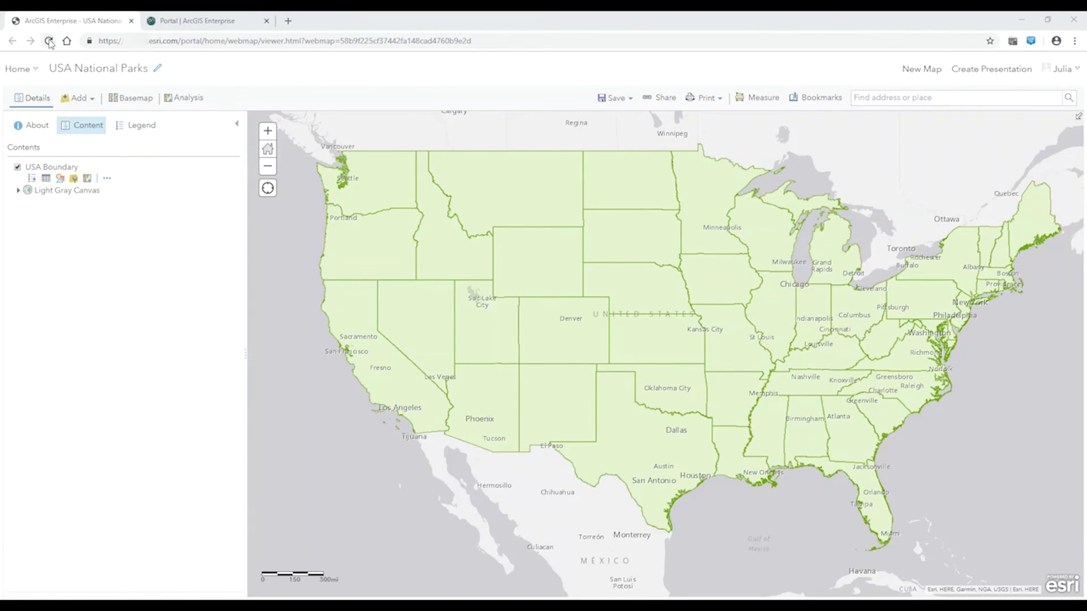
pyautogui.click(50, 41)
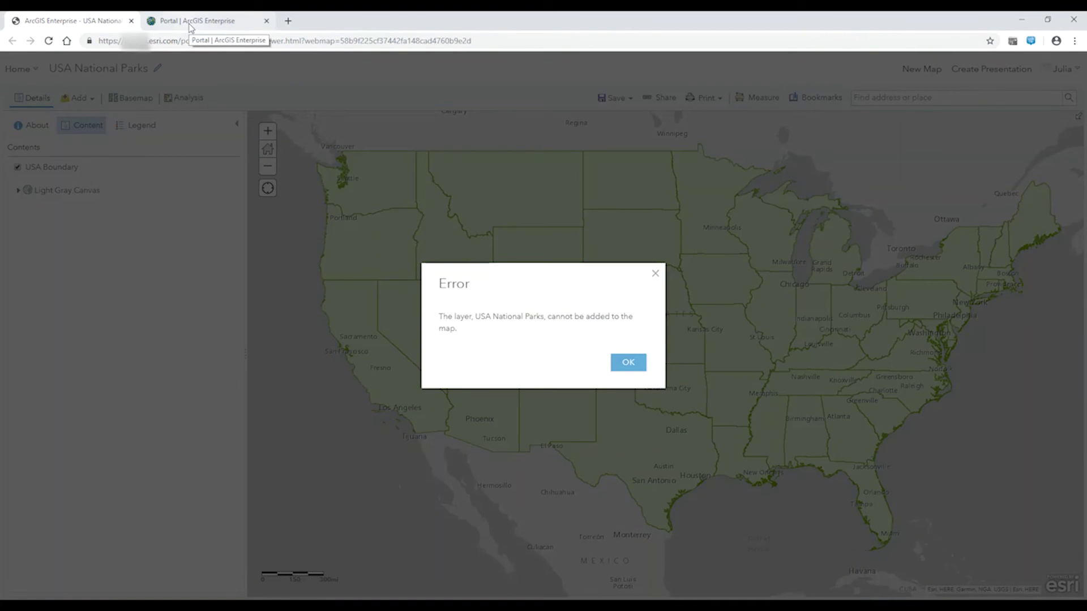
pyautogui.click(629, 363)
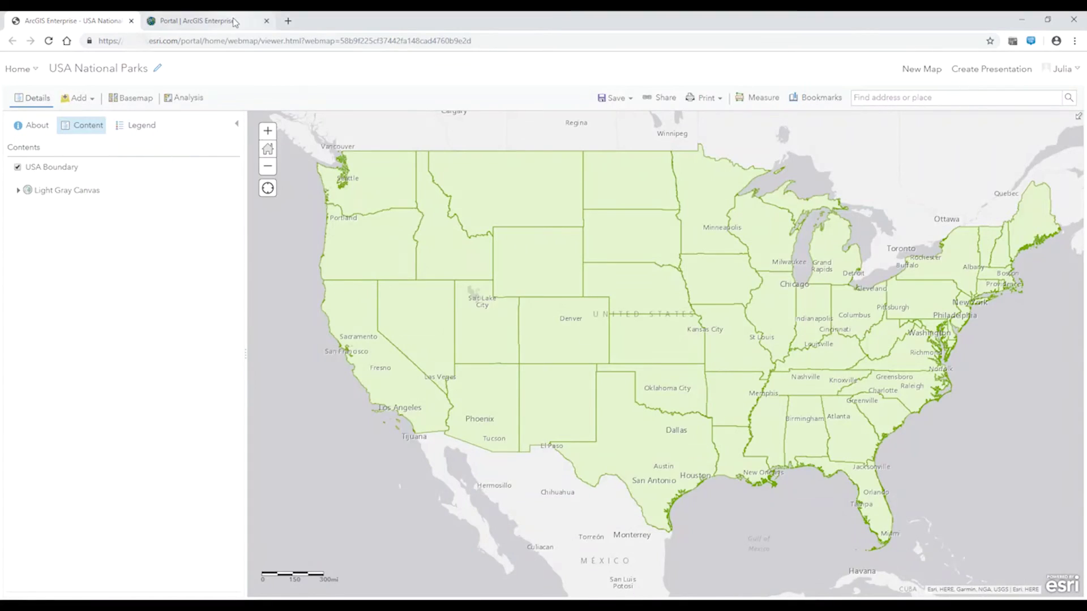
# - Search the ArcGIS Enterprise documentation for 'Living Atlas'
pyautogui.click(198, 21)
pyautogui.click(365, 315)
pyautogui.write('Living Atlas')
pyautogui.press('Return')
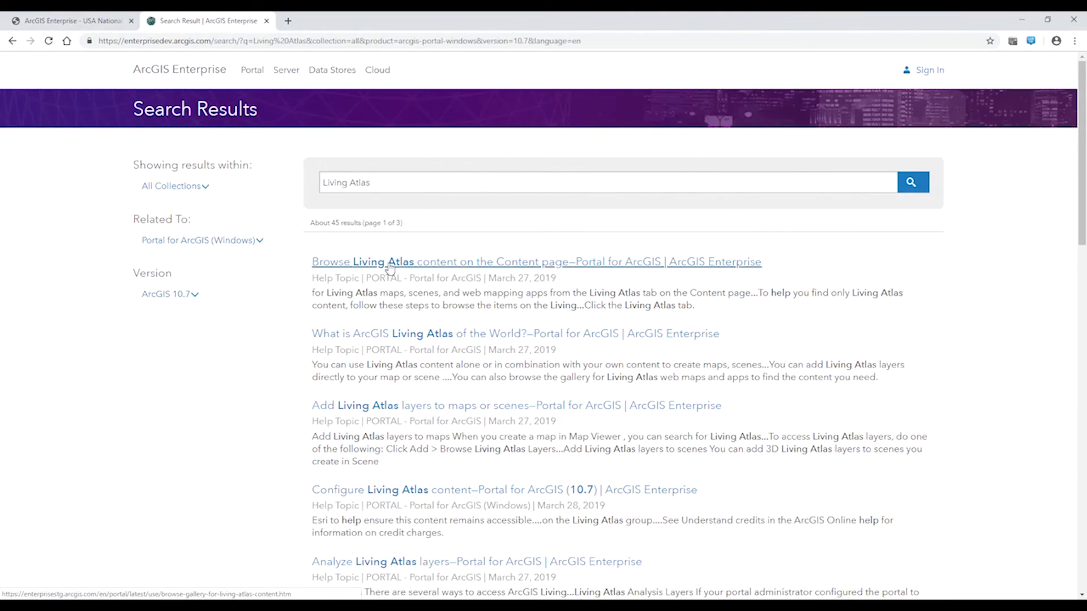
# - Open the 'Living Atlas content life cycles and updates' topic and search it for 'national park'
pyautogui.click(390, 264)
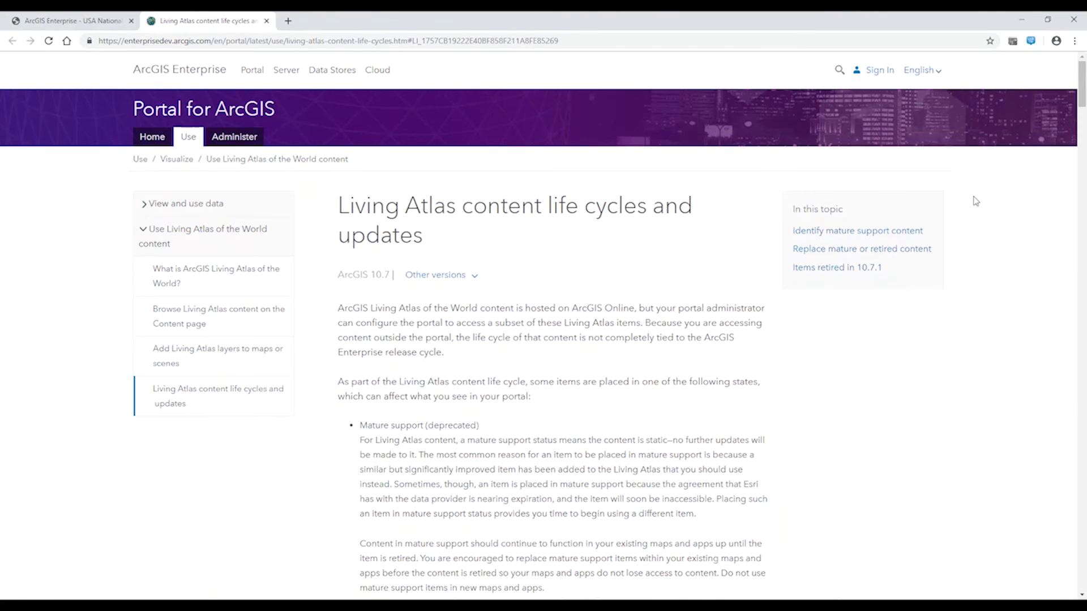
pyautogui.scroll(-15, 1015, 193)
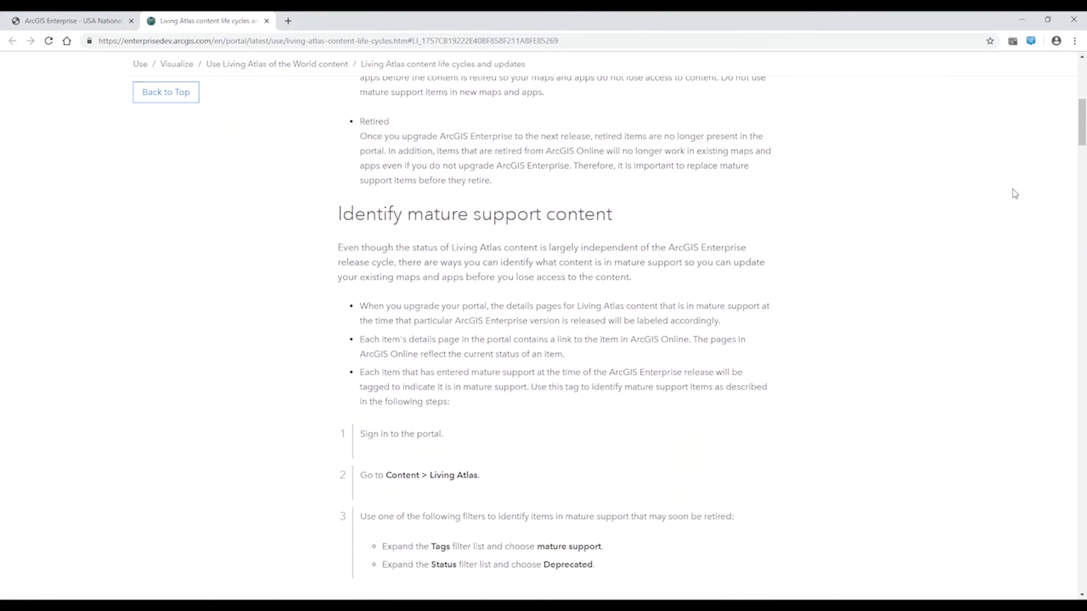
pyautogui.scroll(-4, 1014, 193)
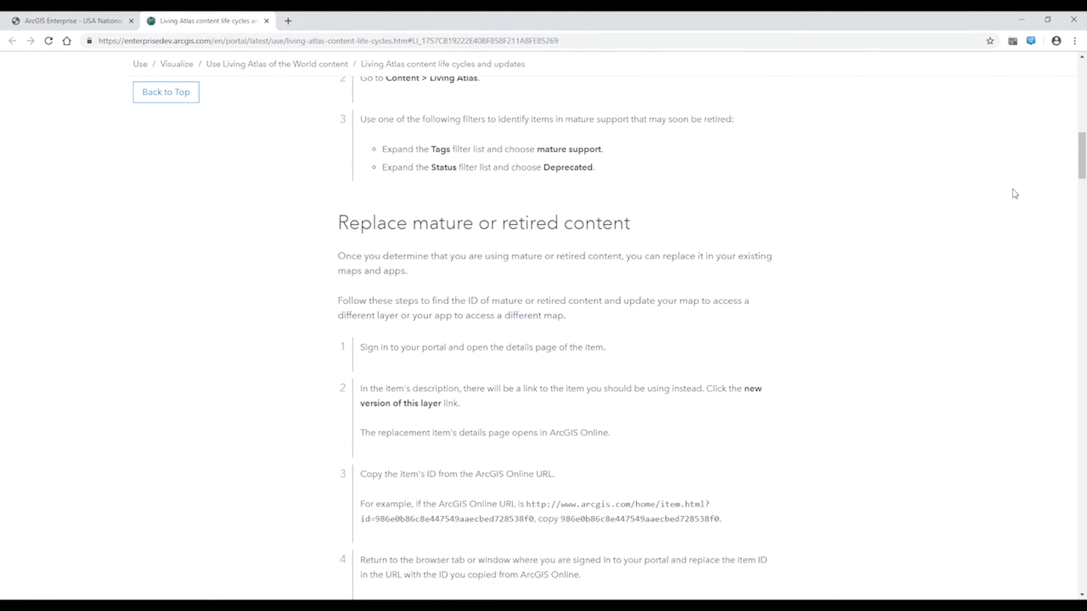
pyautogui.hotkey('ctrl', 'f')
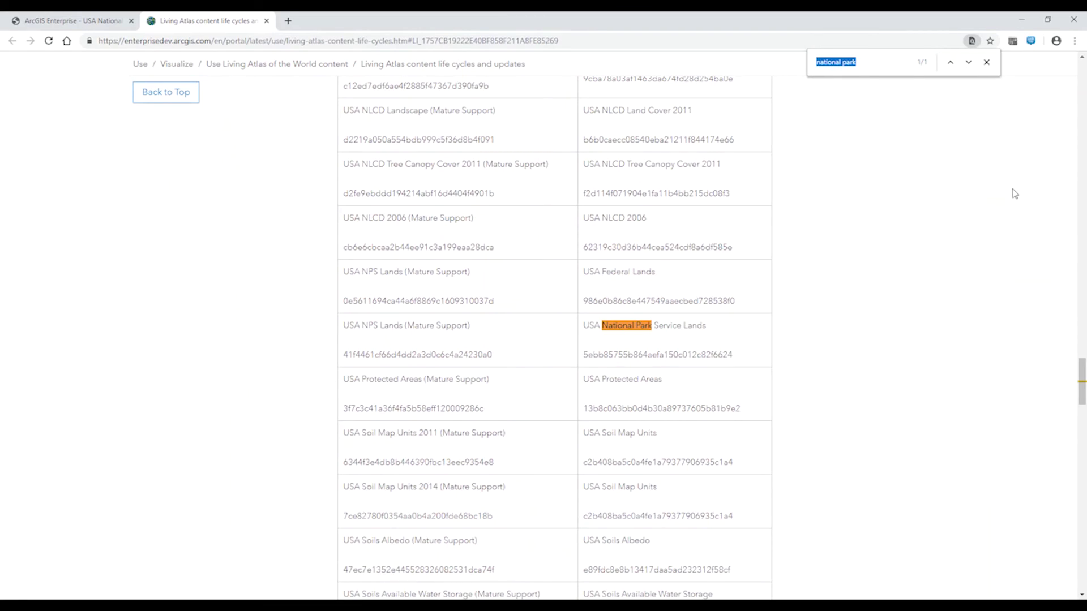